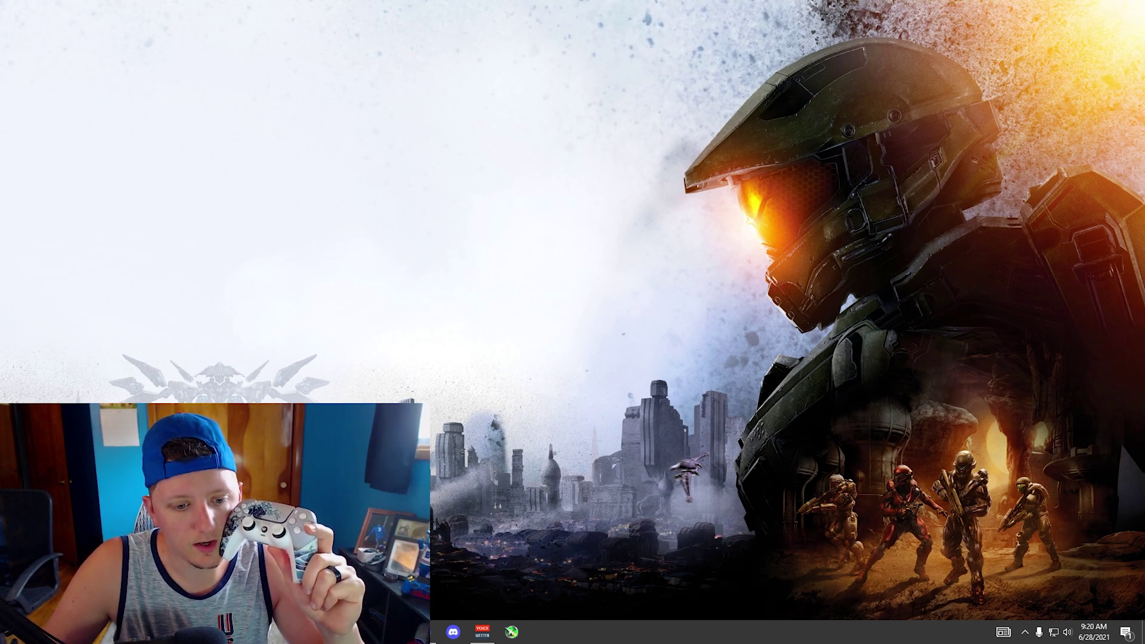
Bring up the 'ds4 windows' Google results in Chrome, then minimize the browser
key("alt+Tab")
left_click(177, 7)
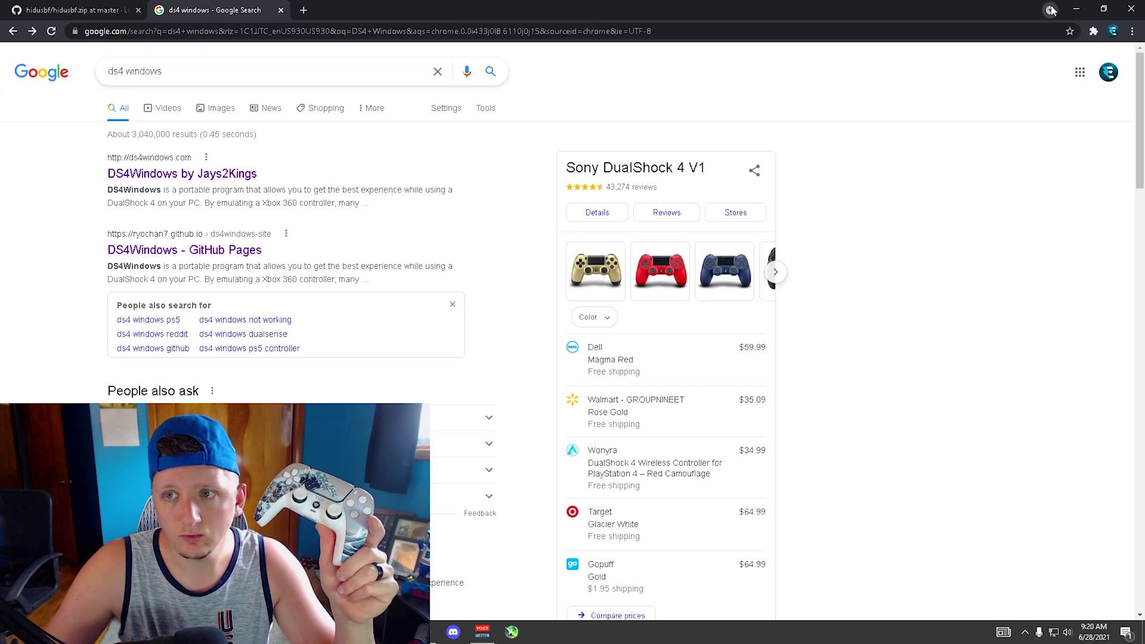
left_click(1077, 9)
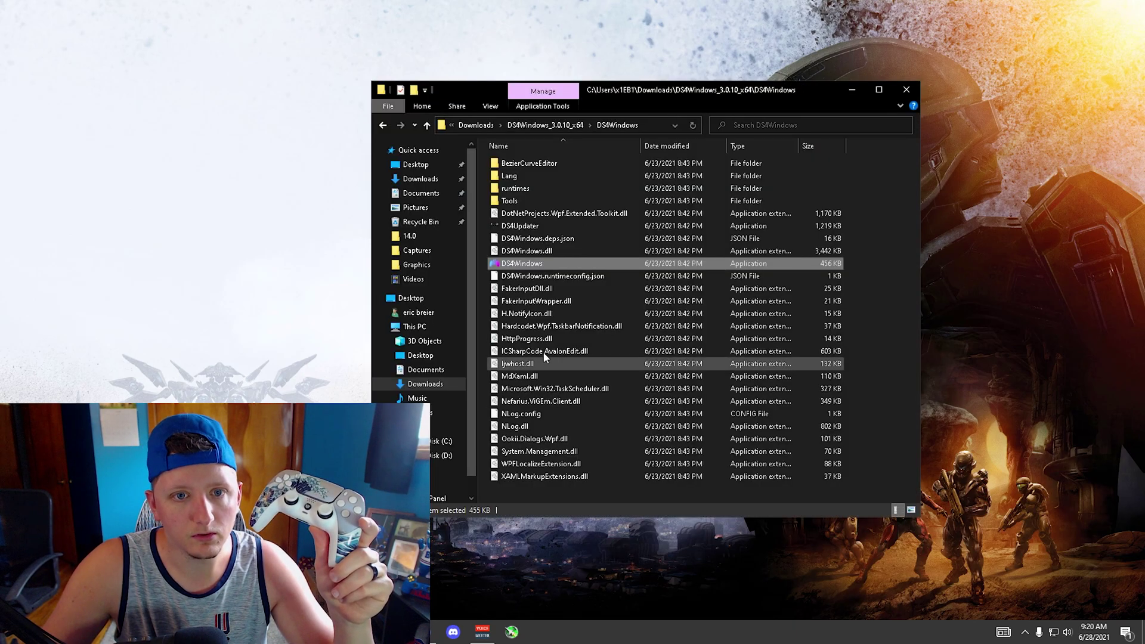
Run DS4Windows.exe past the security warning and minimize the Explorer window
double_click(511, 265)
left_click(612, 328)
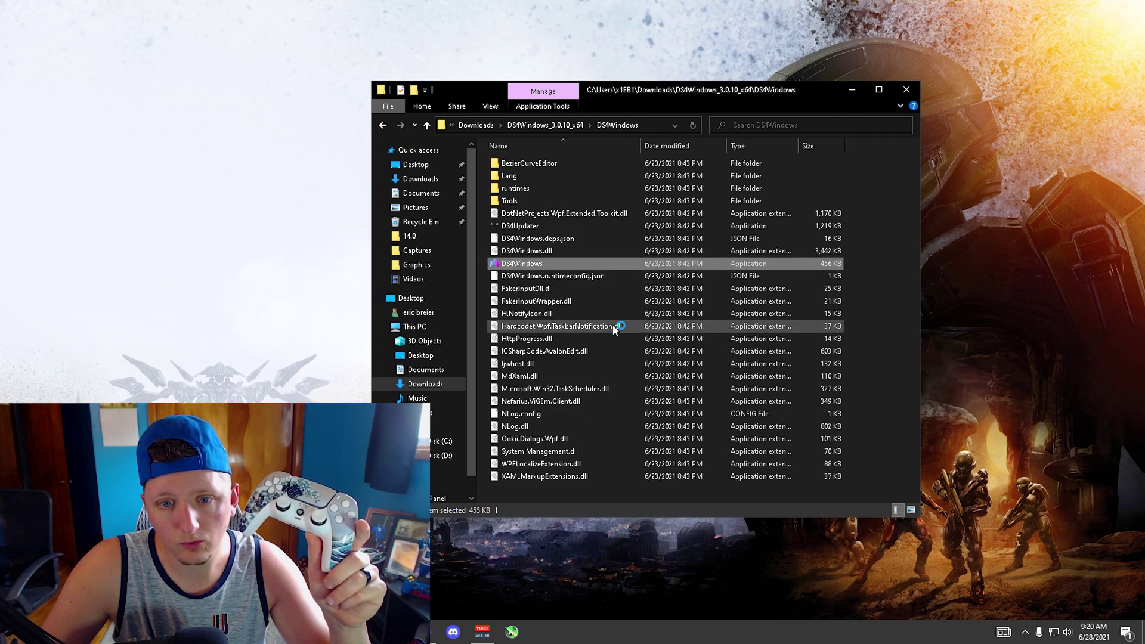
left_click(854, 90)
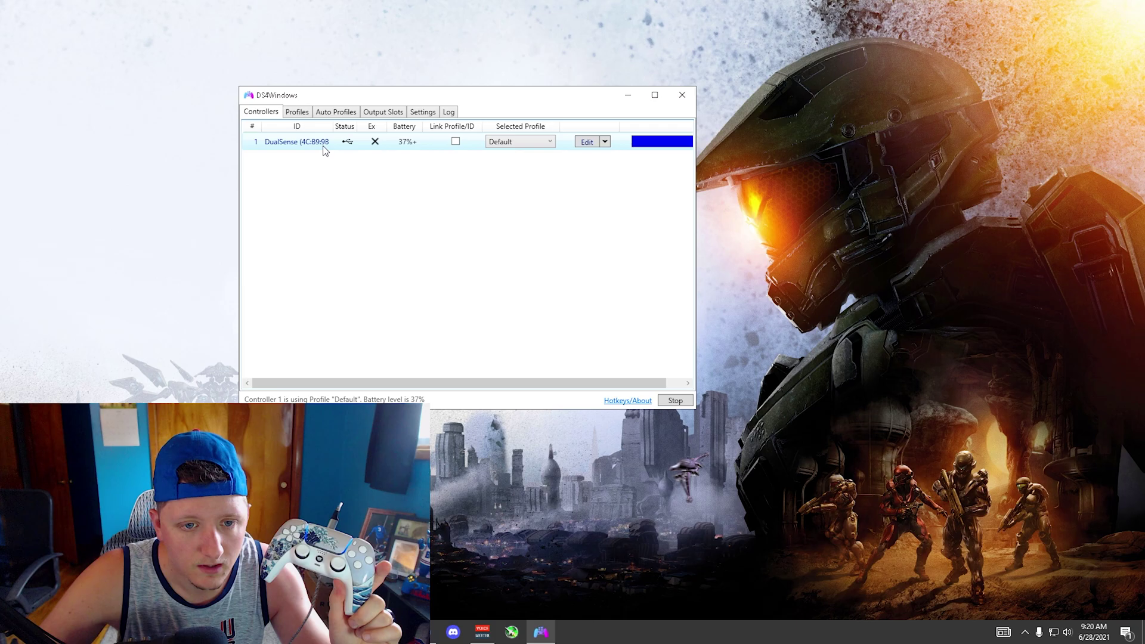
Edit the Default profile and view Controller Readings, showing a 3.45 ms input delay
left_click(297, 112)
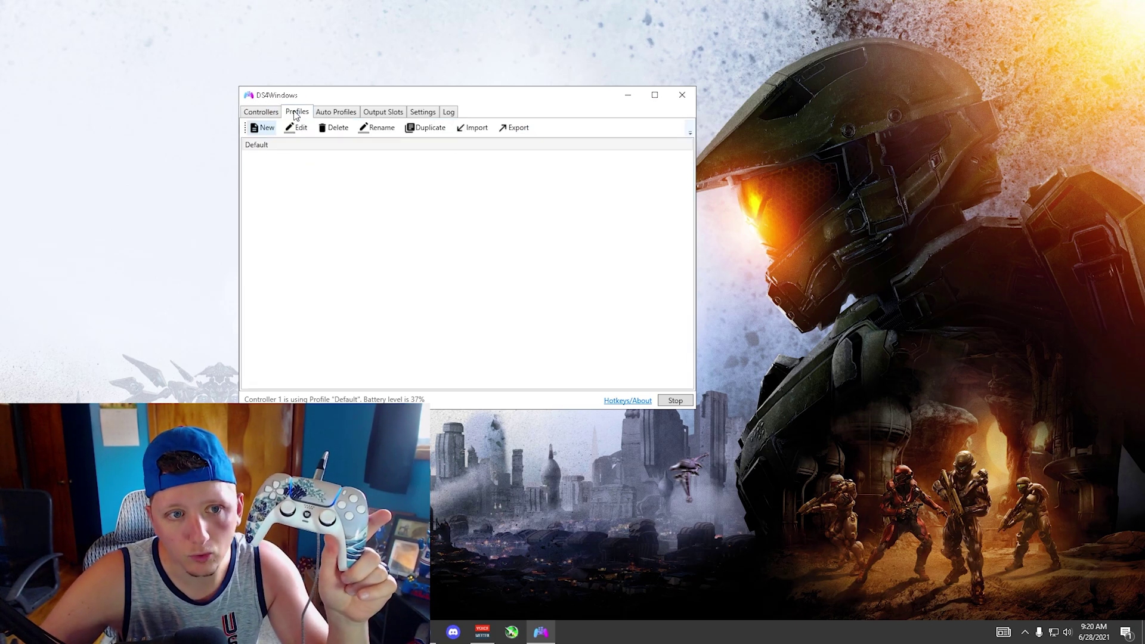
left_click(266, 149)
left_click(301, 130)
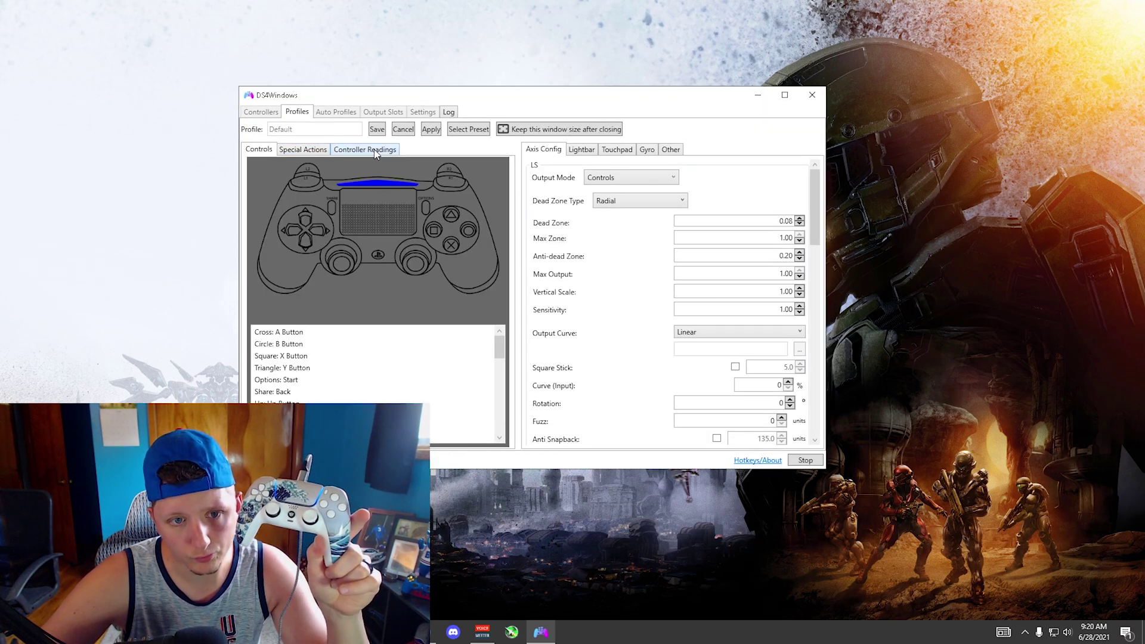
left_click(374, 150)
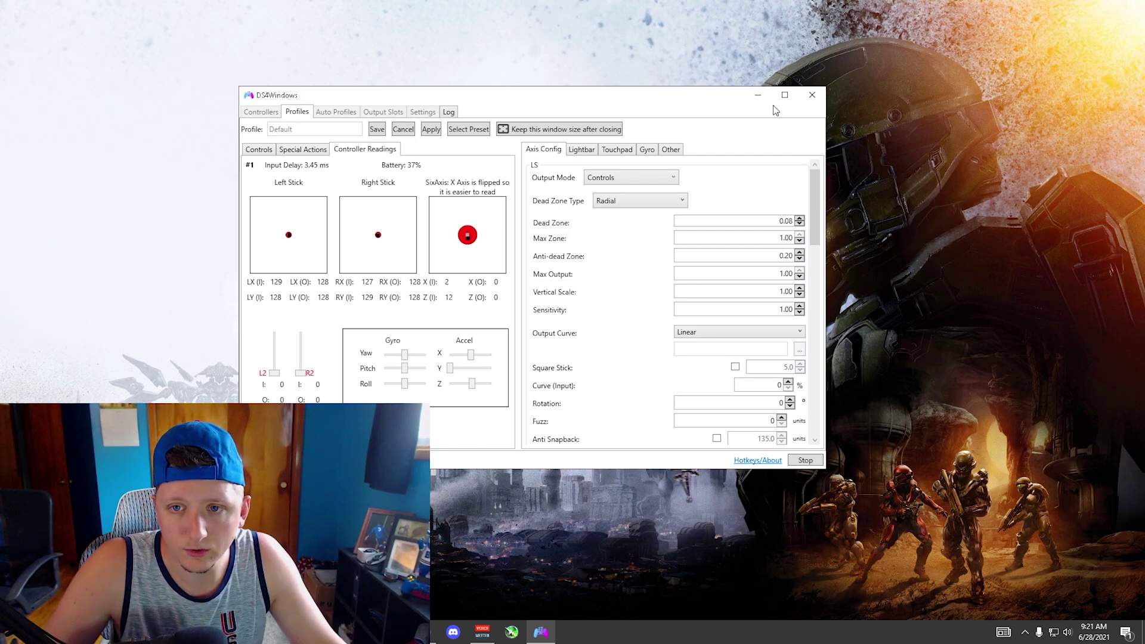
Exit DS4Windows fully from the system tray and download hidusbf.zip from GitHub
left_click(812, 94)
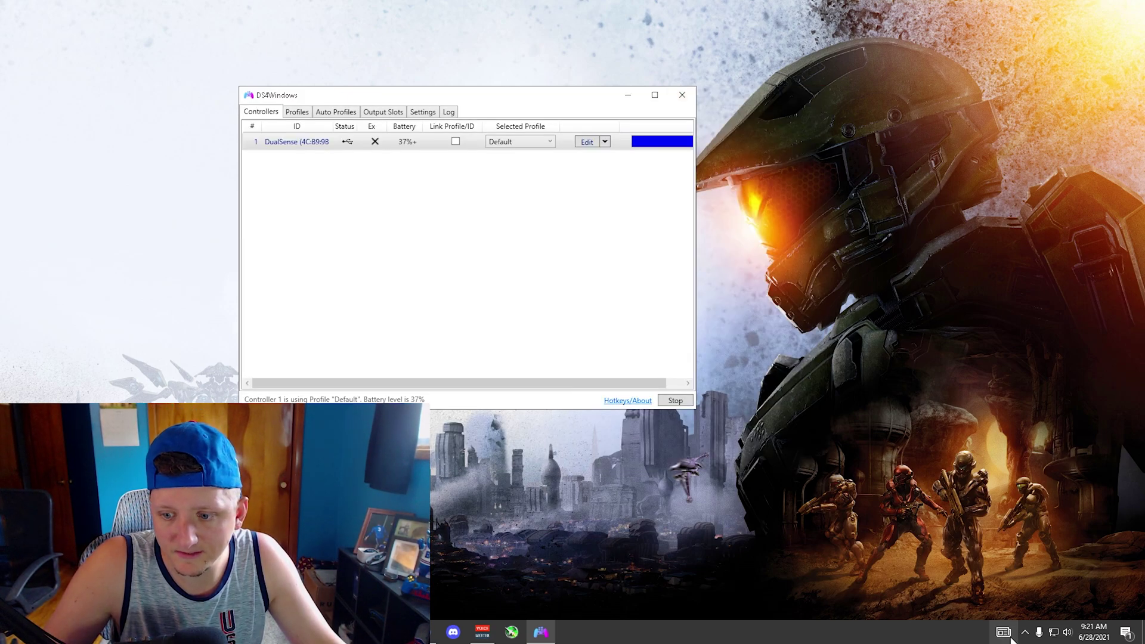
left_click(682, 94)
left_click(1026, 632)
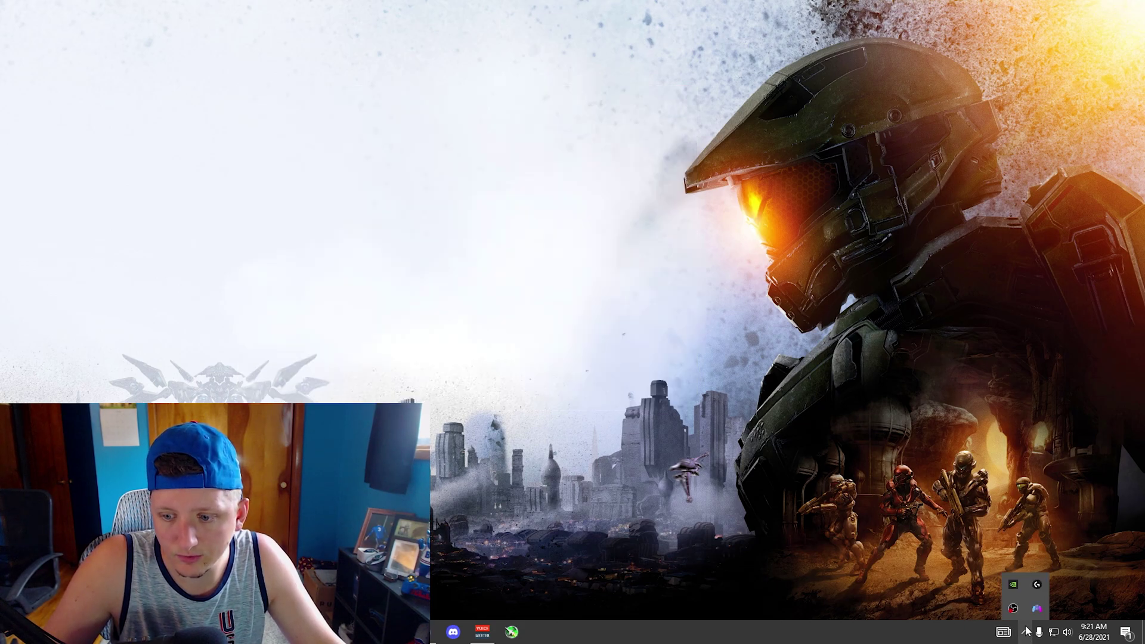
right_click(1038, 608)
left_click(989, 608)
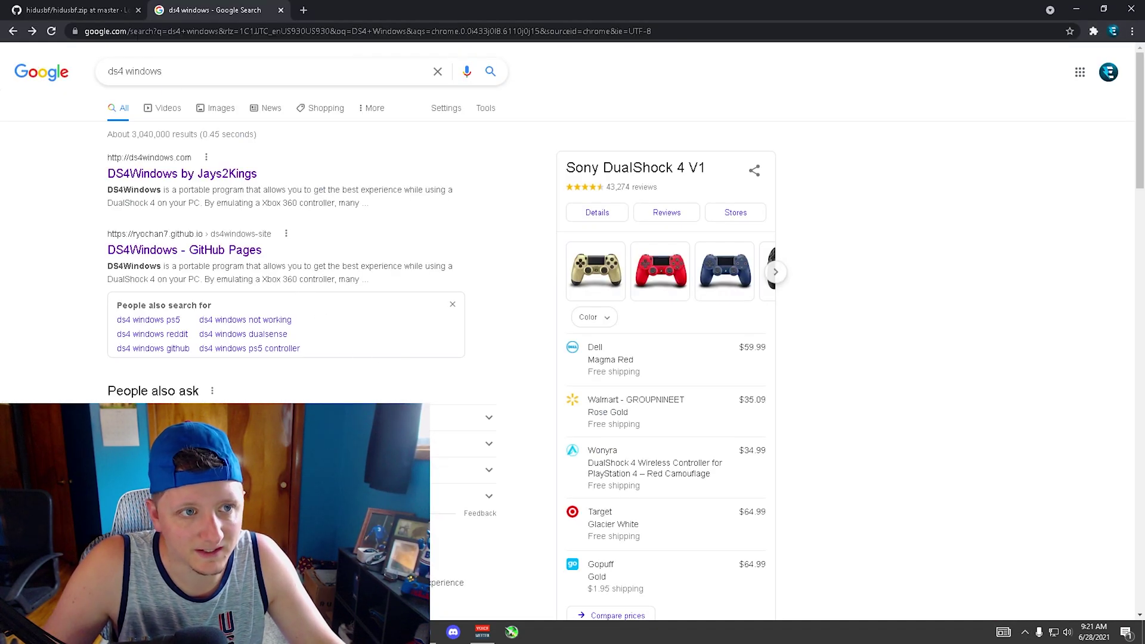
key("ctrl+1")
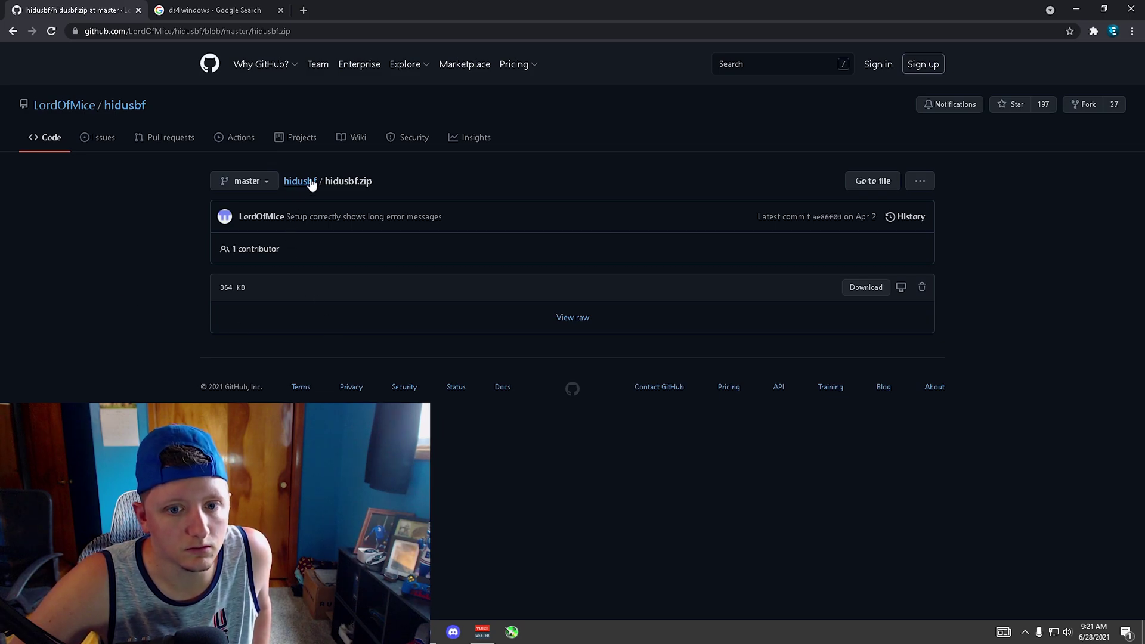
left_click(862, 289)
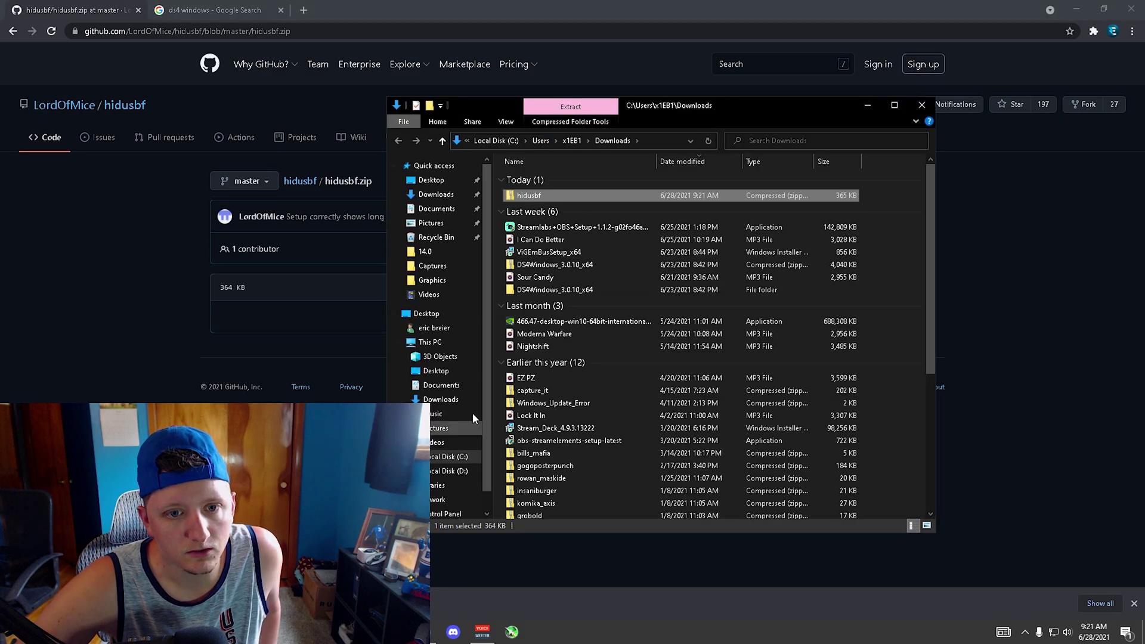
Open hidusbf.zip in Downloads and its DRIVER folder to launch the rate setup
double_click(550, 195)
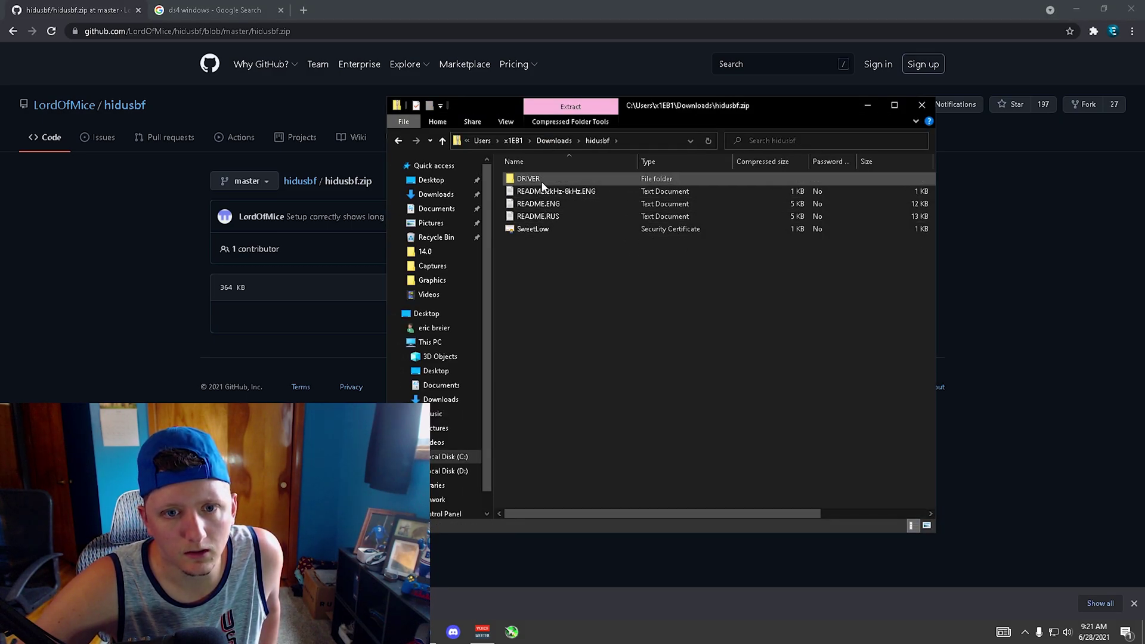
double_click(540, 179)
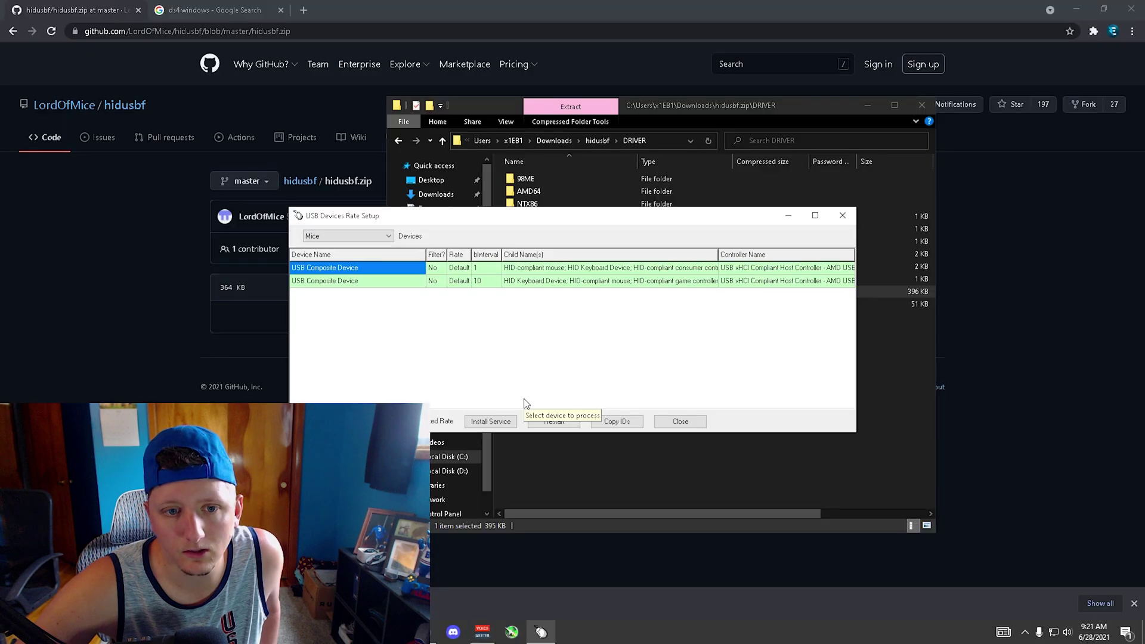
Minimize the browser and archive windows and switch the device filter from Mice to All
left_click(1077, 13)
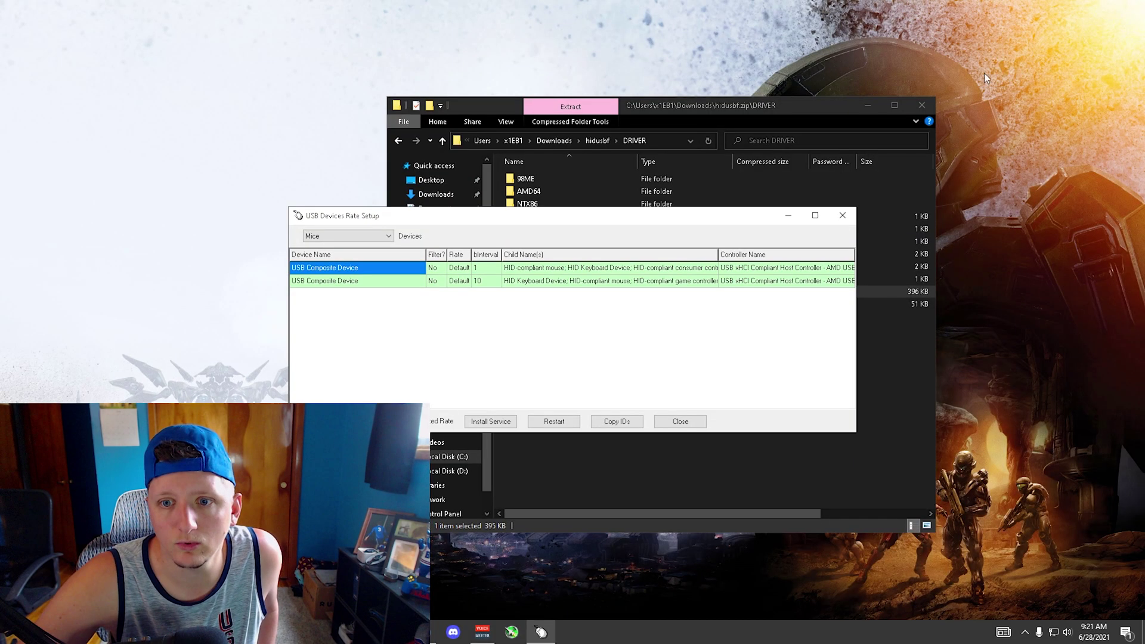
left_click(868, 105)
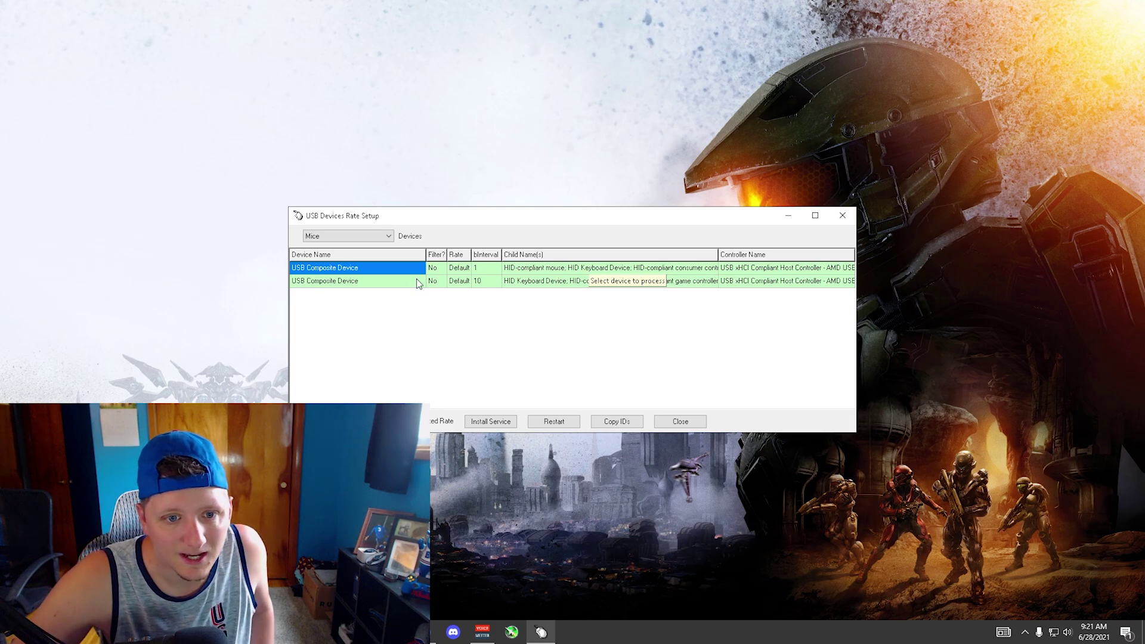
left_click(386, 238)
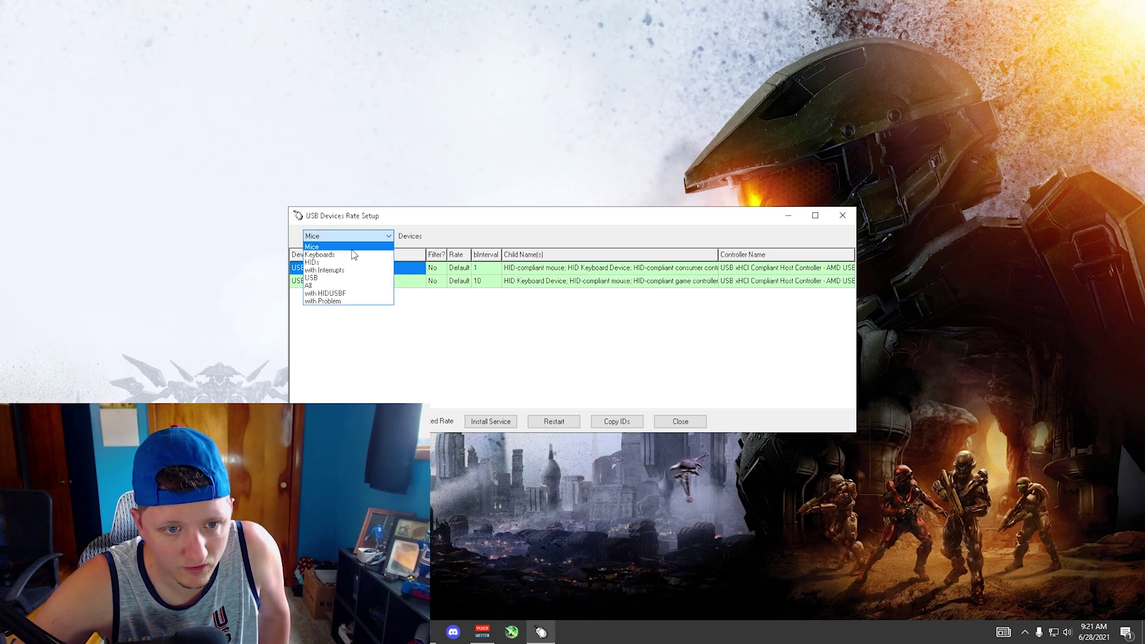
left_click(312, 289)
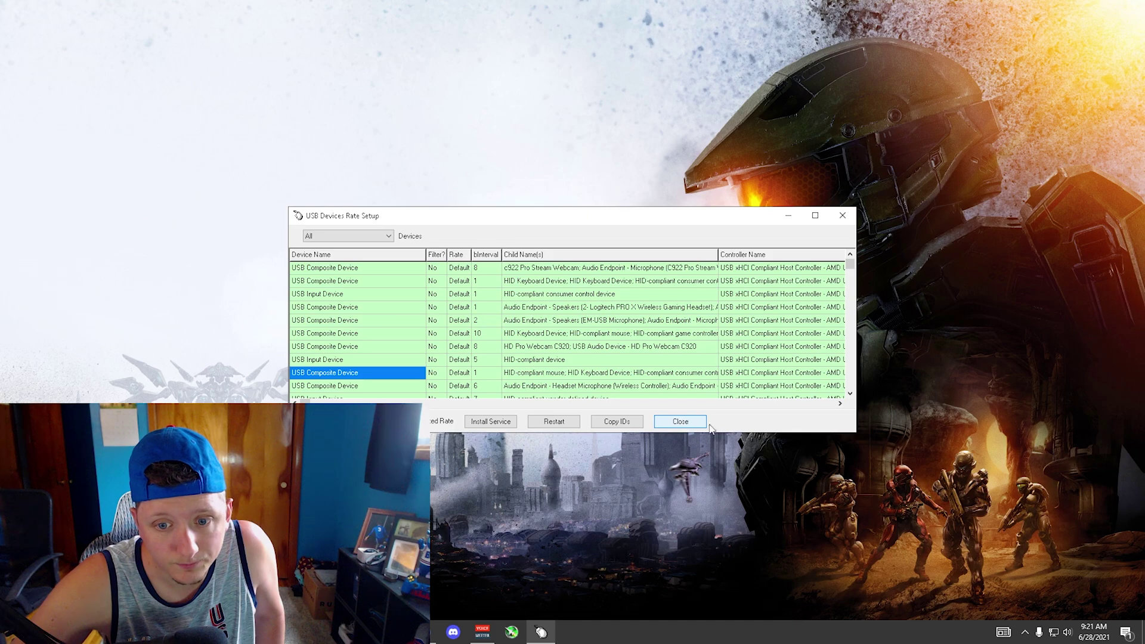
Enlarge and reposition the setup window, then select the Wireless Controller composite device
left_click_drag(742, 432, 757, 523)
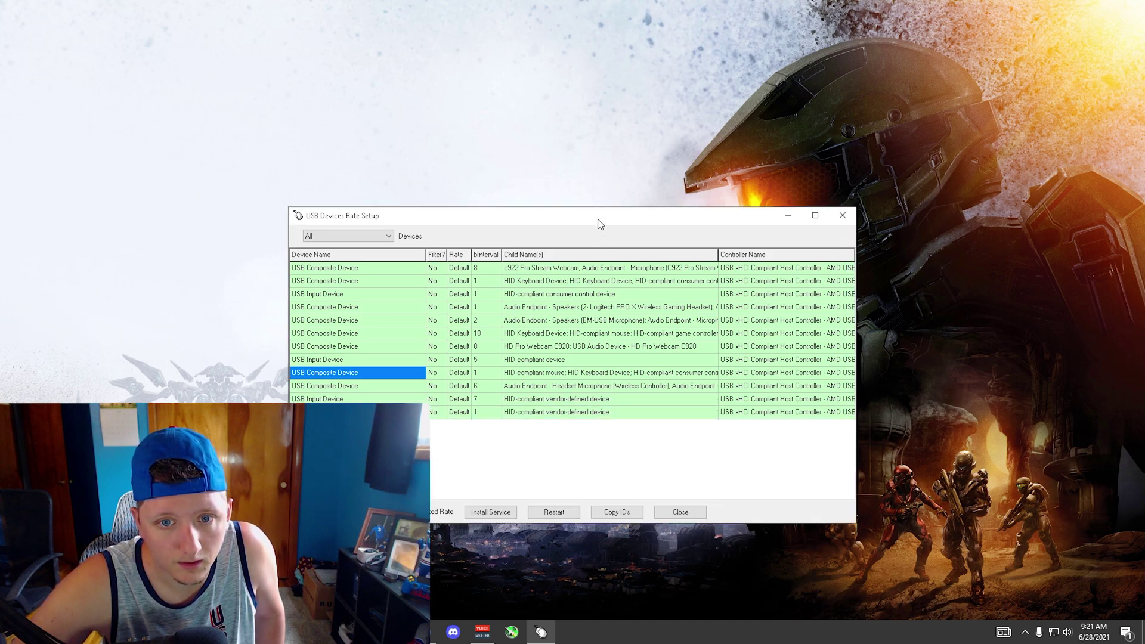
left_click_drag(599, 224, 596, 168)
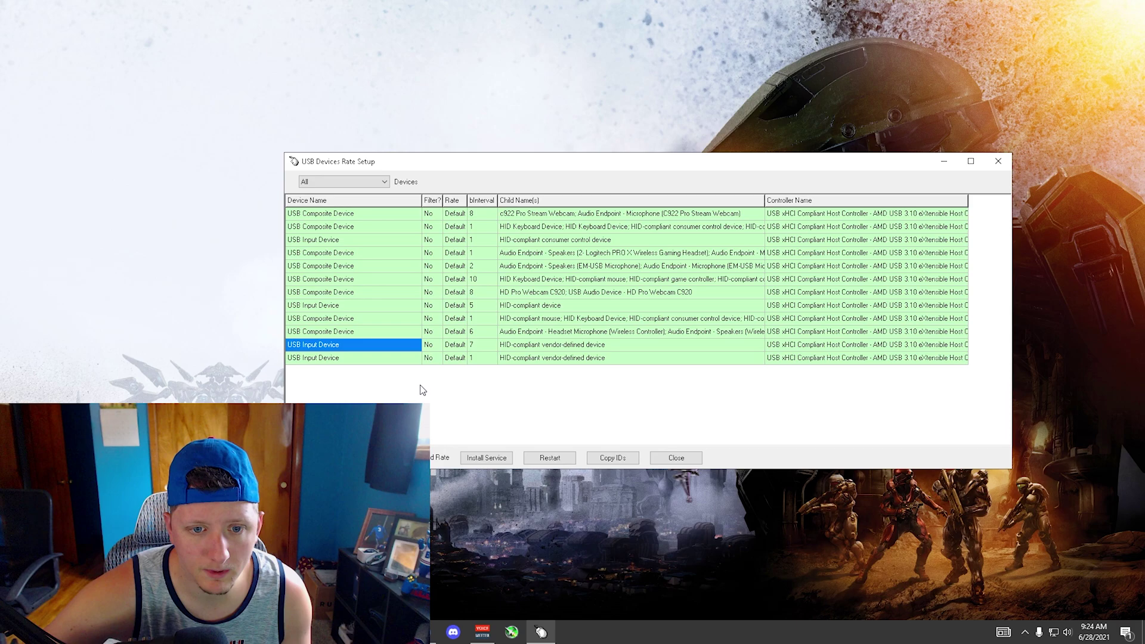
left_click(356, 335)
left_click(540, 333)
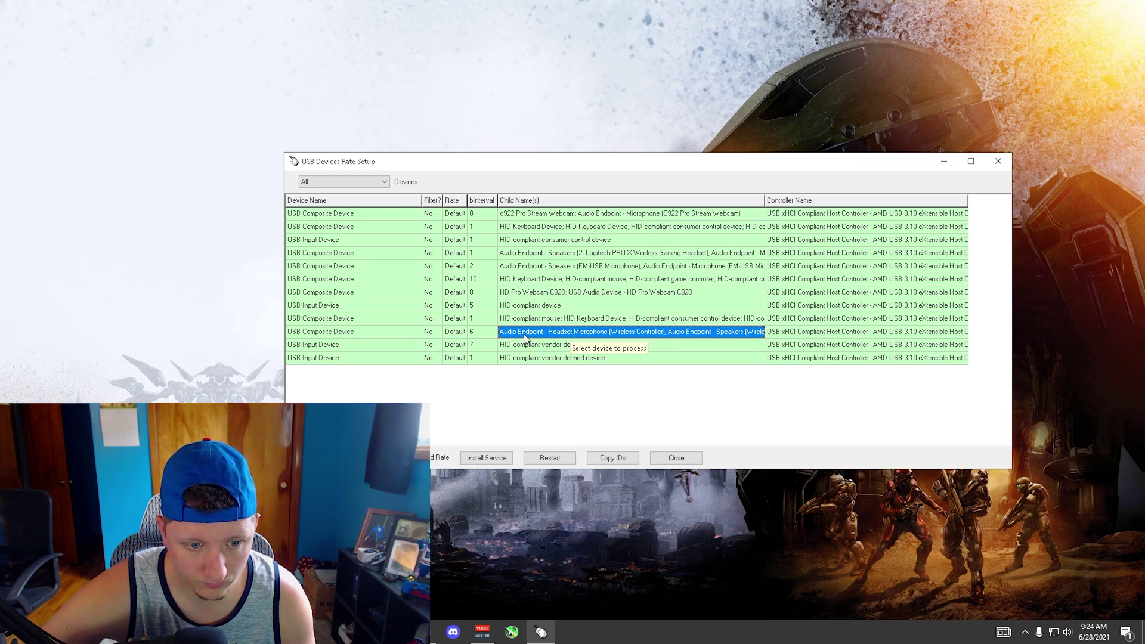
Tick Filter On Device and set the controller's Selected Rate to 1000
left_click(420, 306)
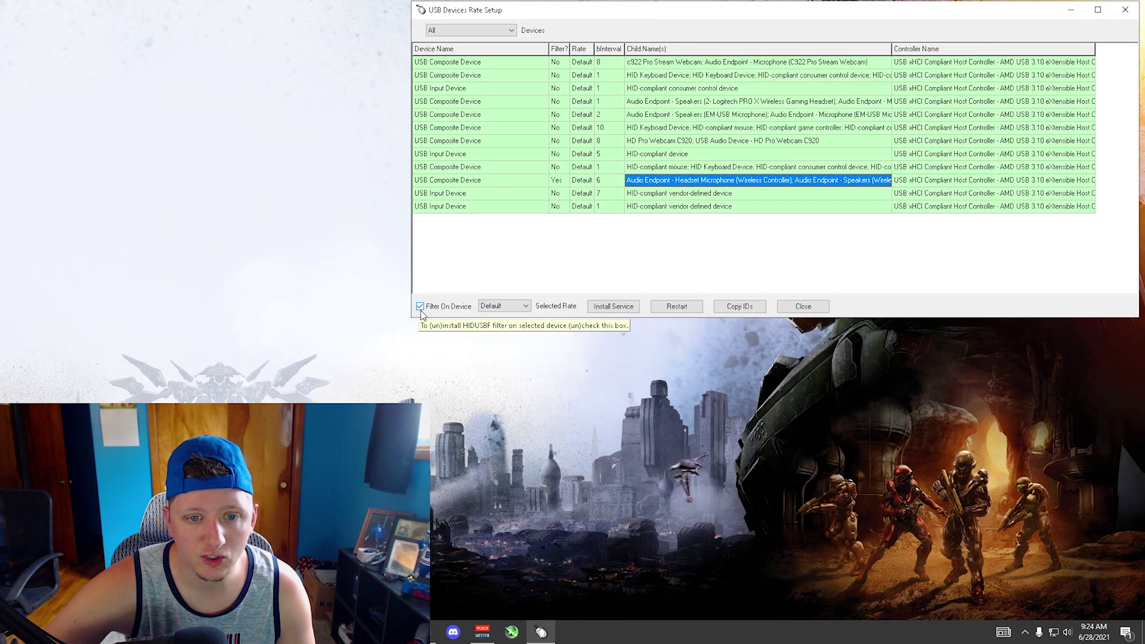
left_click(528, 306)
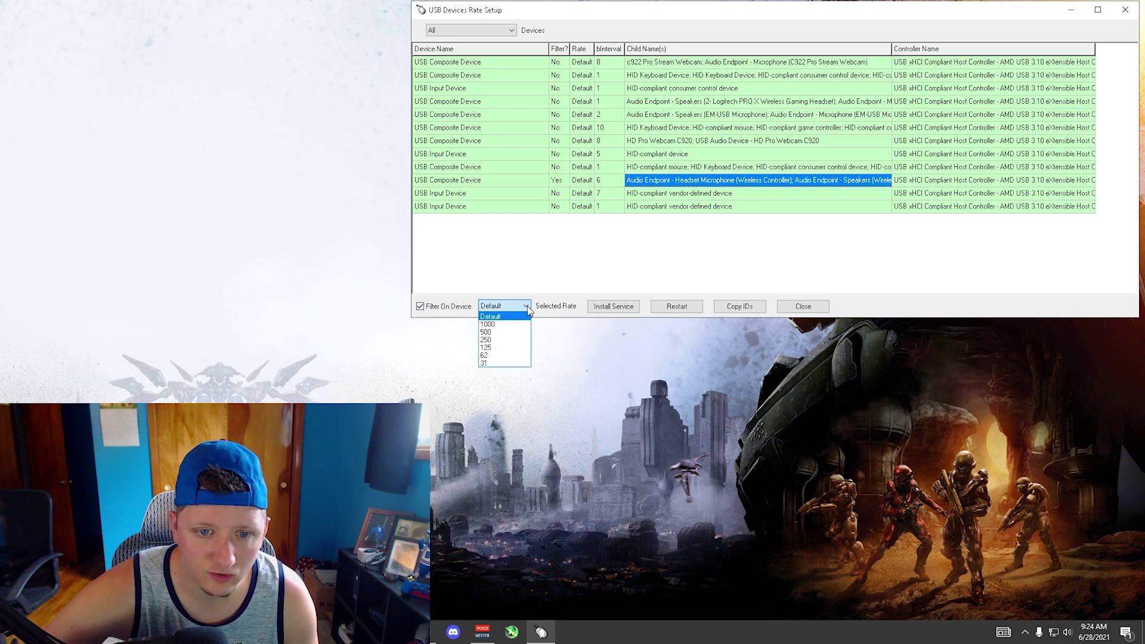
left_click(489, 325)
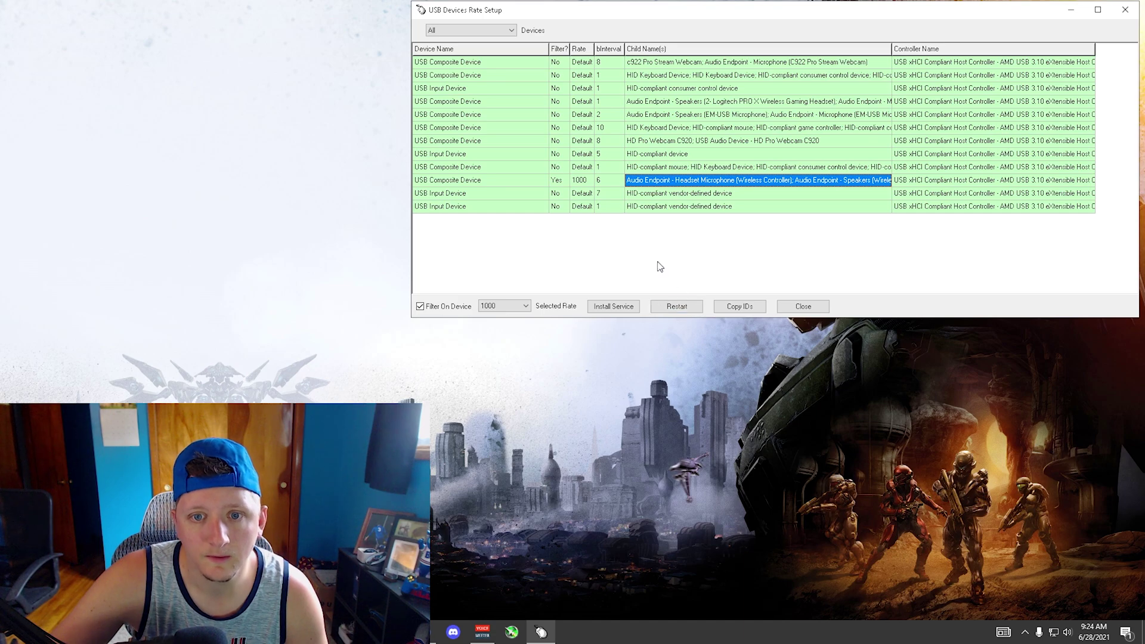
Reselect the Wireless Controller row to confirm rate 1000 with bInterval 1
left_click(297, 116)
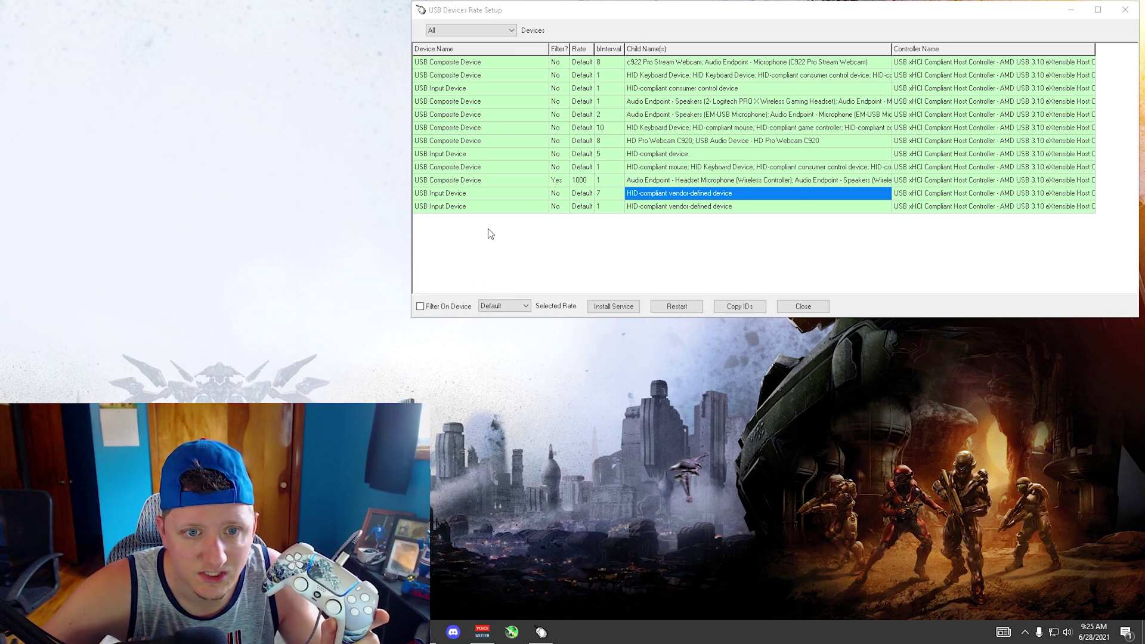
left_click(448, 180)
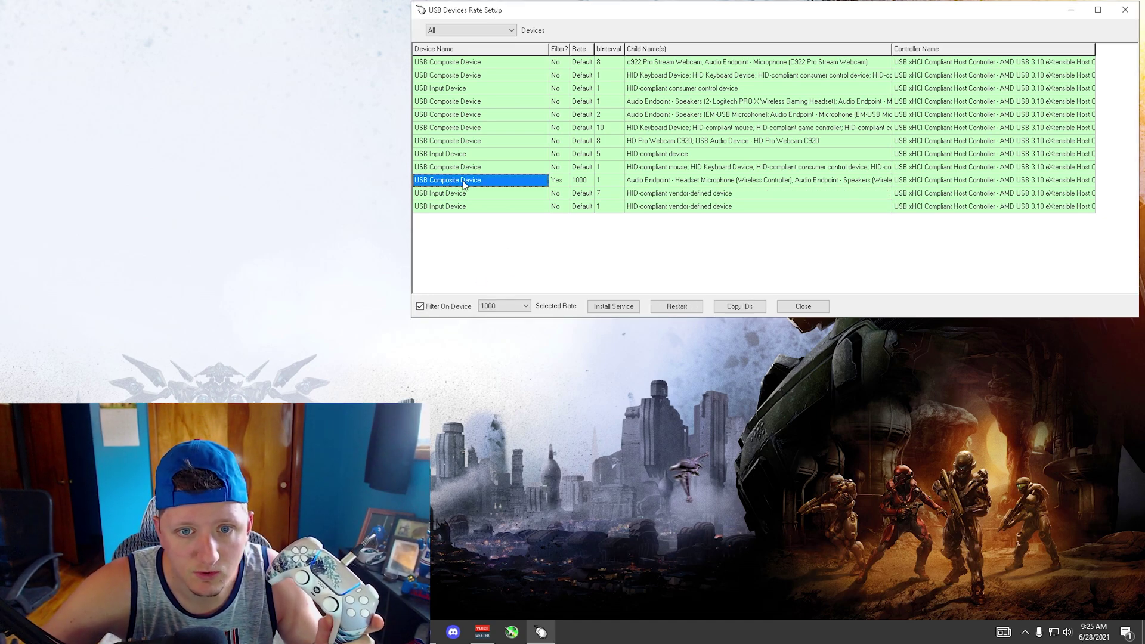
left_click(580, 180)
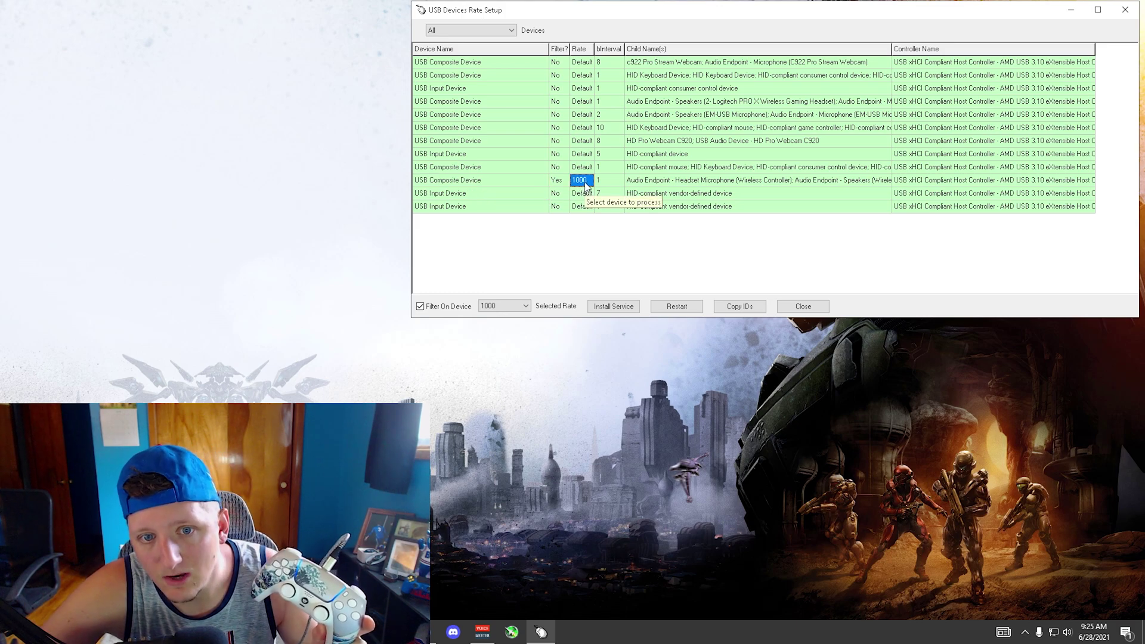
Close hidusbf and relaunch DS4Windows.exe, accepting the security warning
left_click(804, 307)
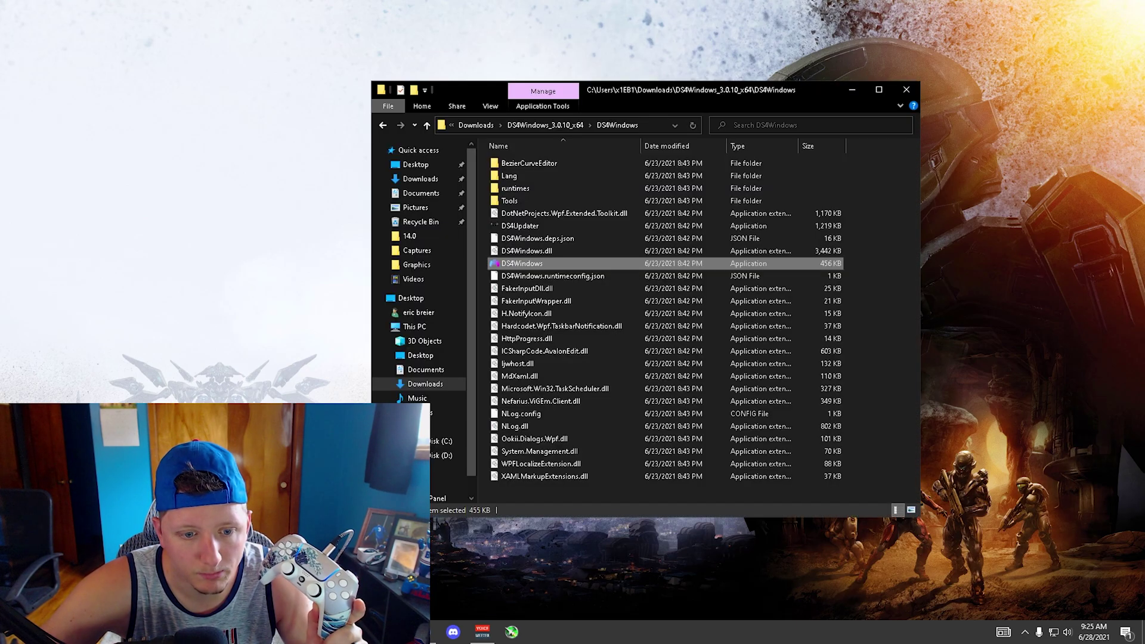
double_click(544, 264)
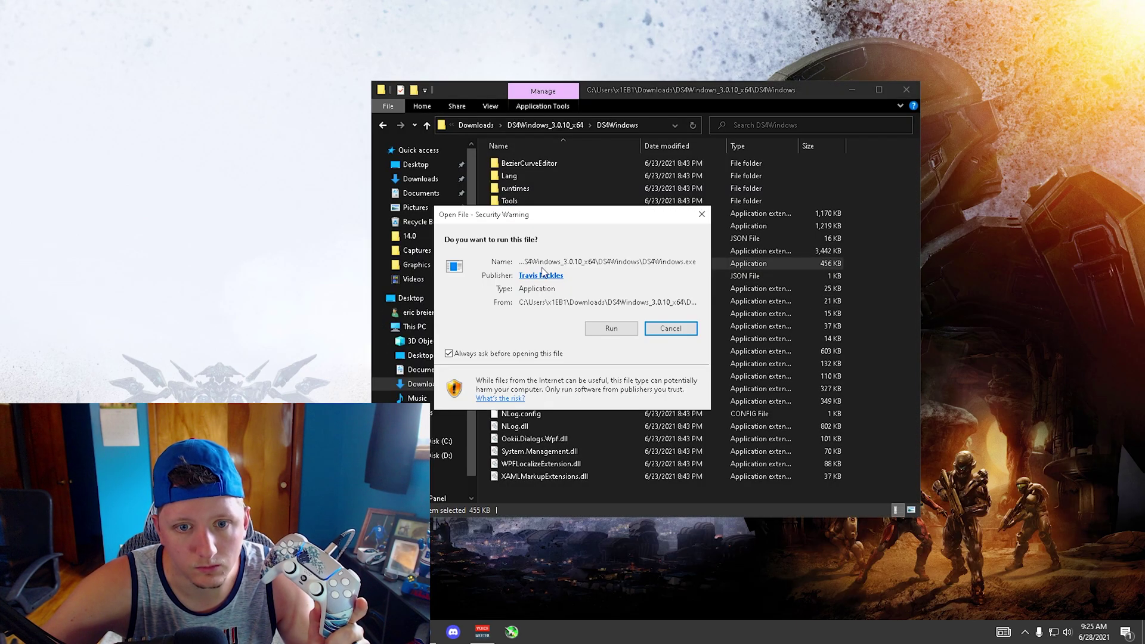
left_click(608, 328)
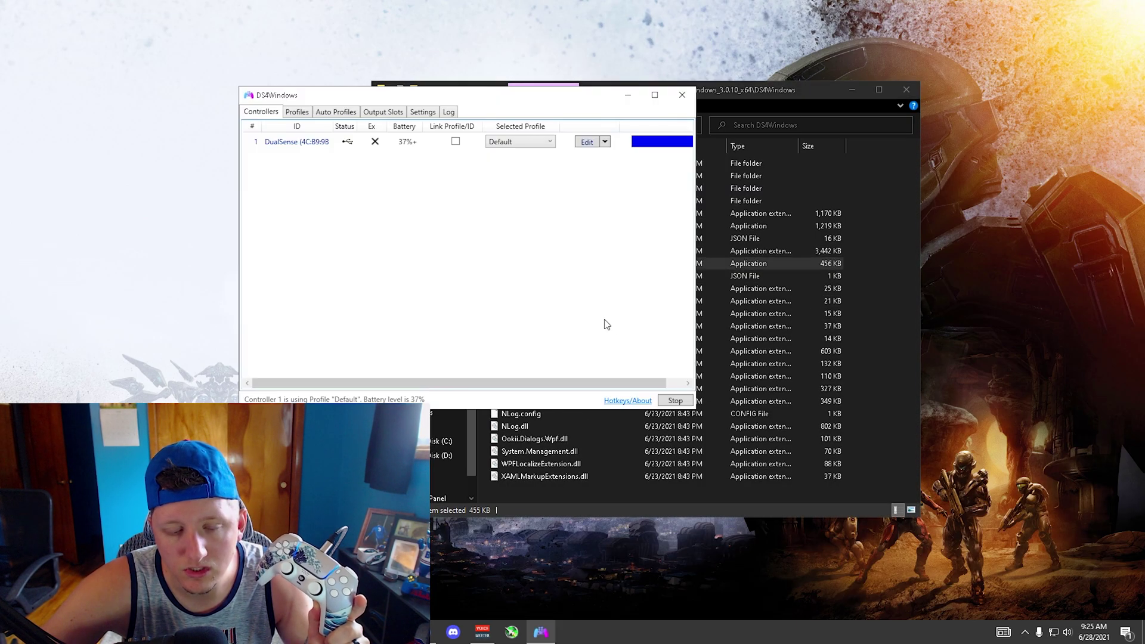
Edit the Default profile and view Controller Readings, now showing about 0.2 ms input delay
left_click(300, 114)
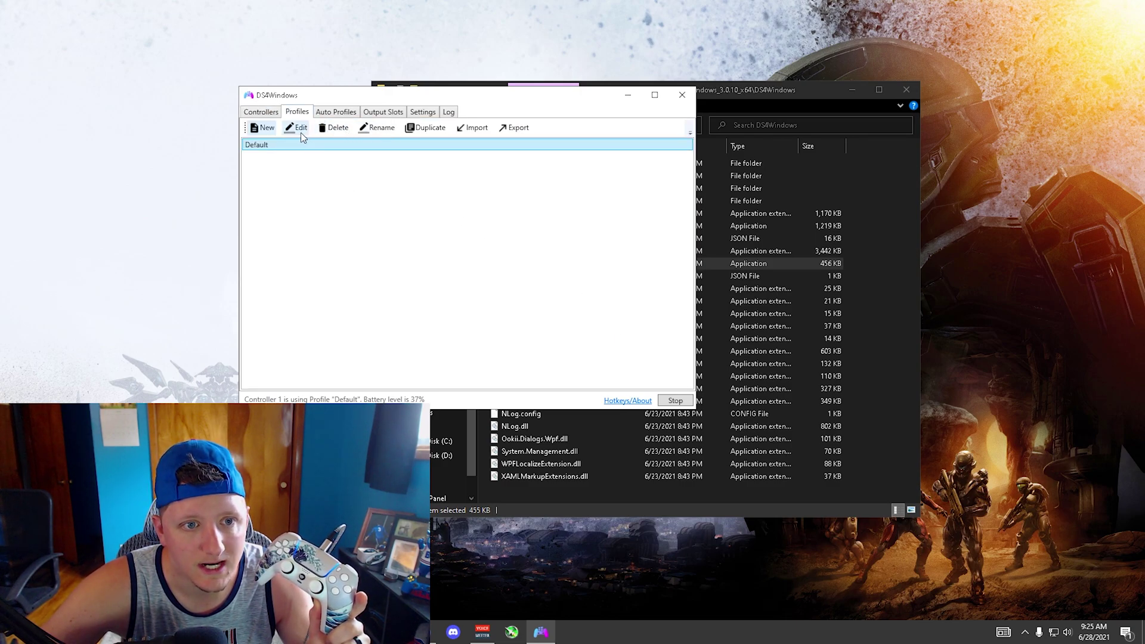
left_click(300, 131)
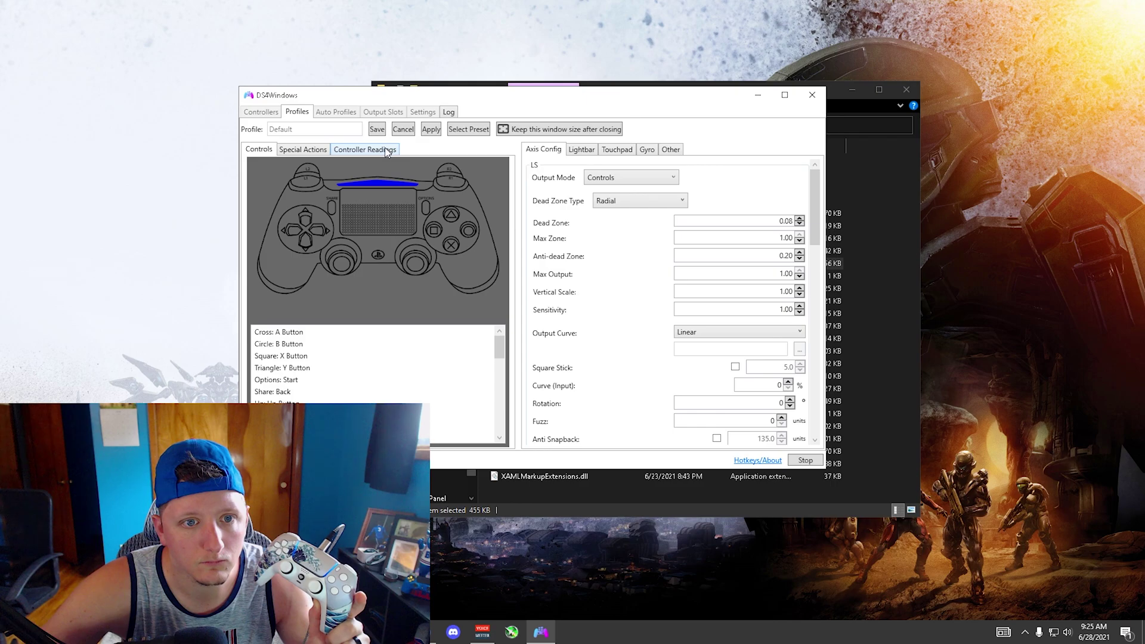
left_click(386, 151)
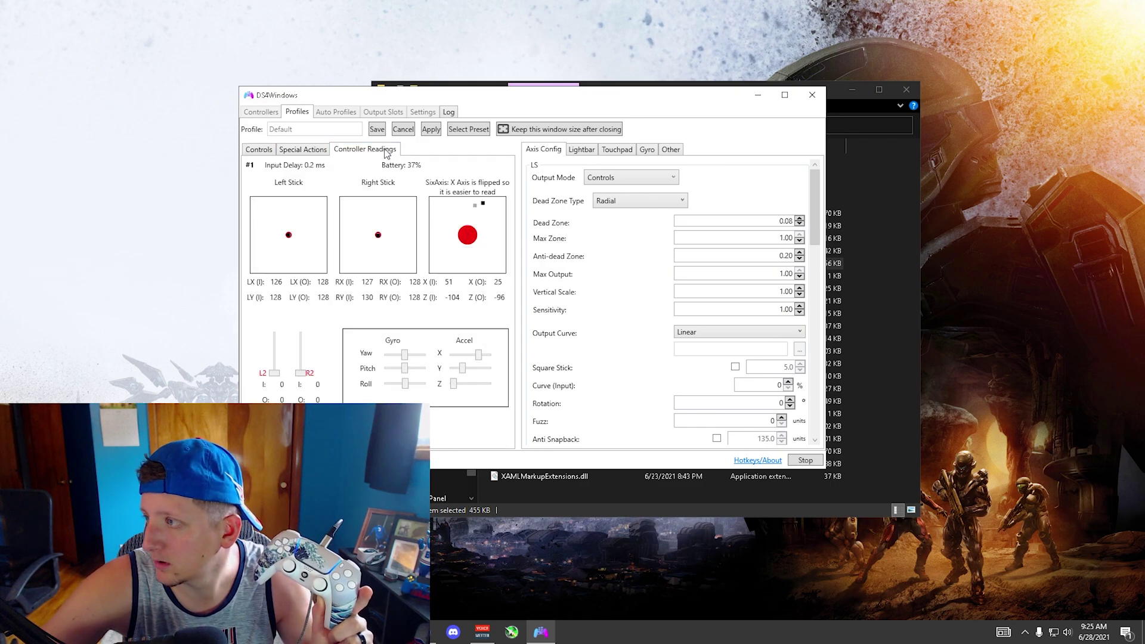